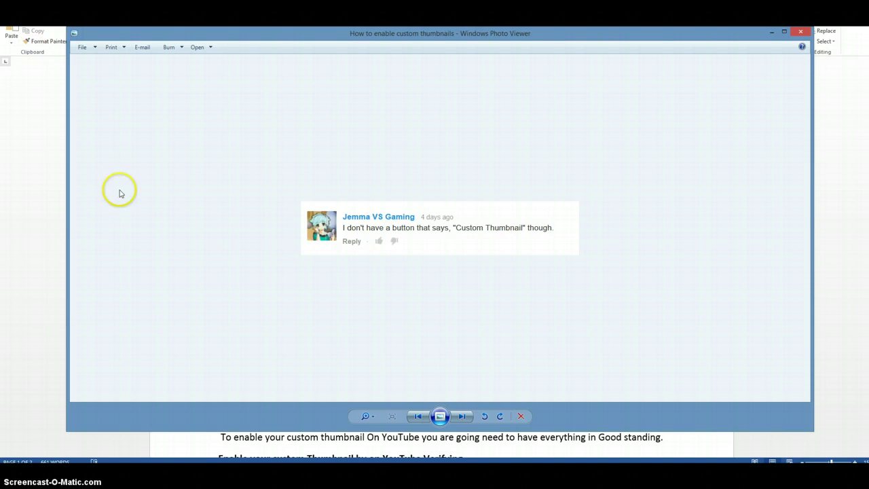
- Close the comment screenshot in Windows Photo Viewer and switch to the browser showing the YouTube channel
click(825, 168)
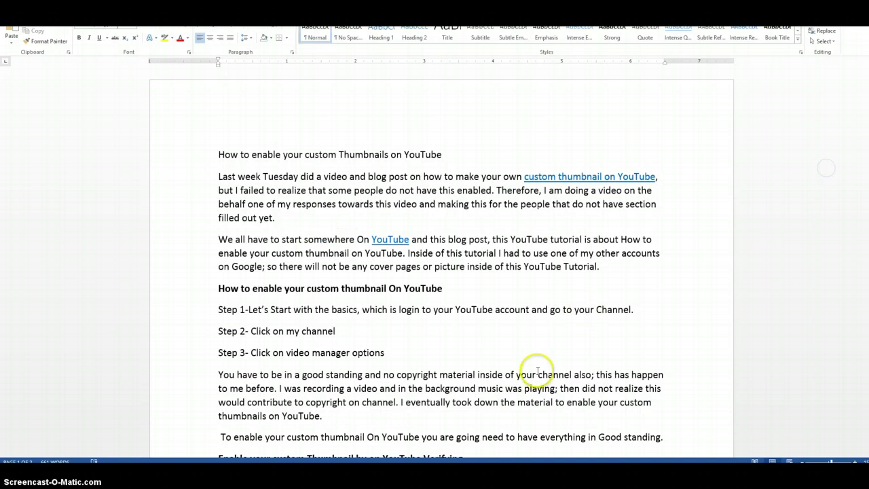
key(alt+Tab)
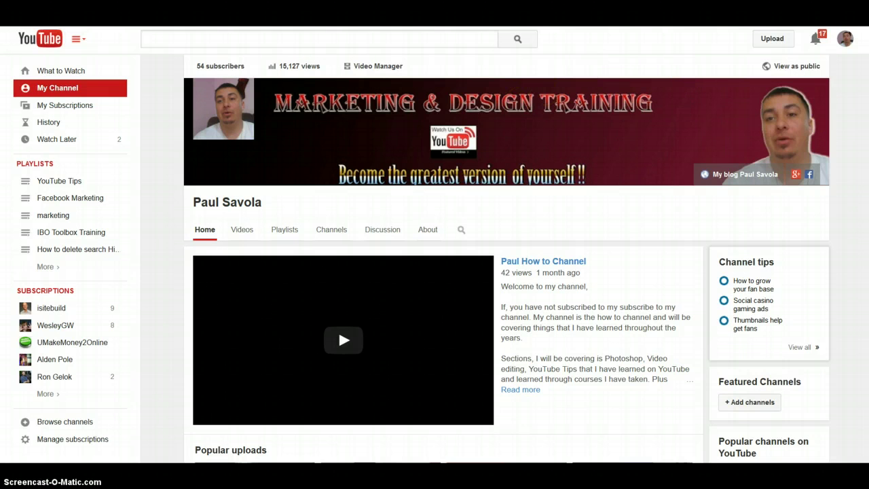
- Switch to the other, empty channel, then start a channel for Tips For Social Media Marketing
click(845, 42)
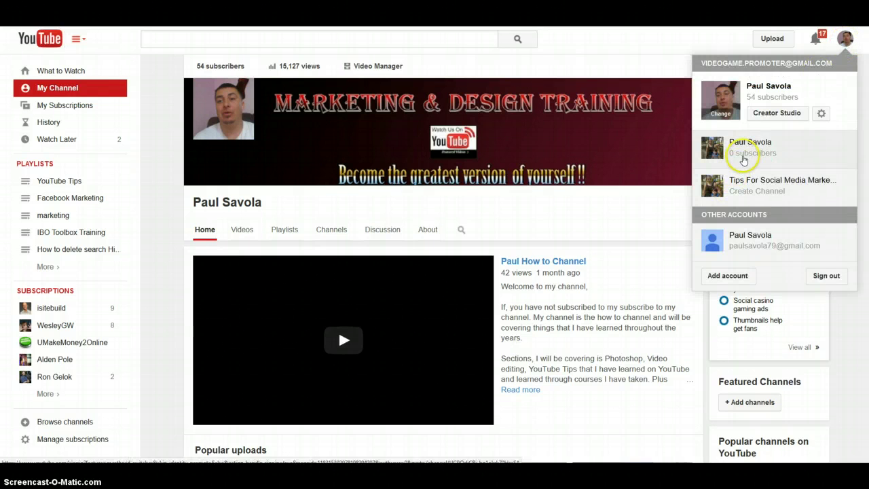
click(743, 158)
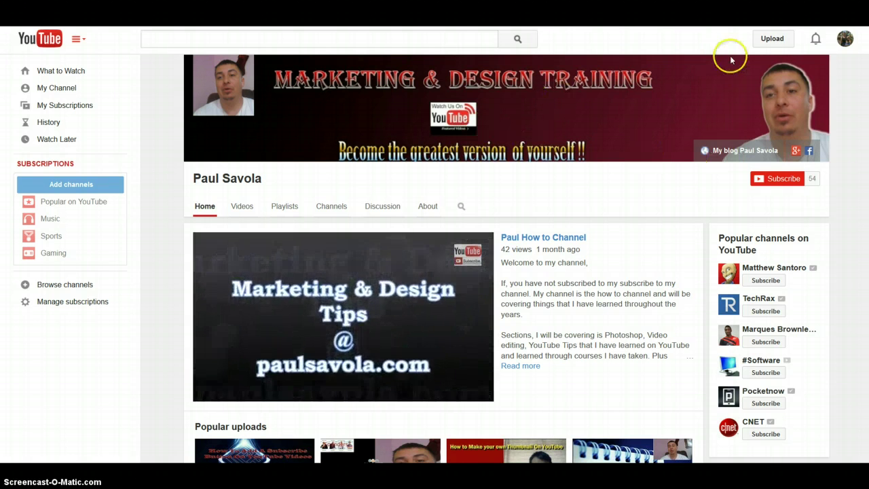
click(845, 39)
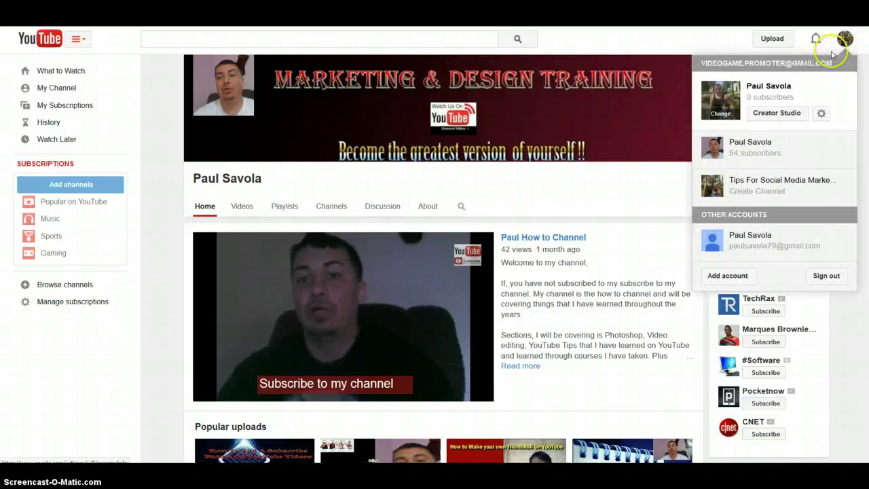
click(746, 192)
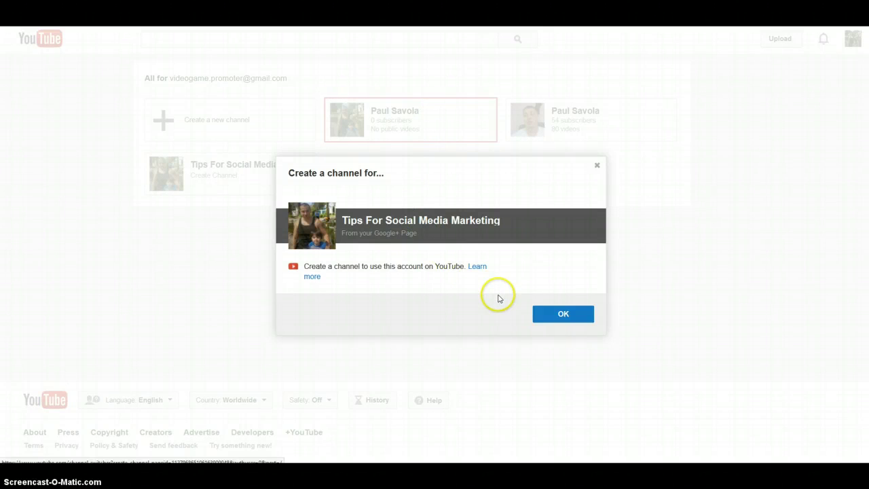
- Confirm the Tips For Social Media Marketing channel and accept linking it to its Google+ page
click(543, 314)
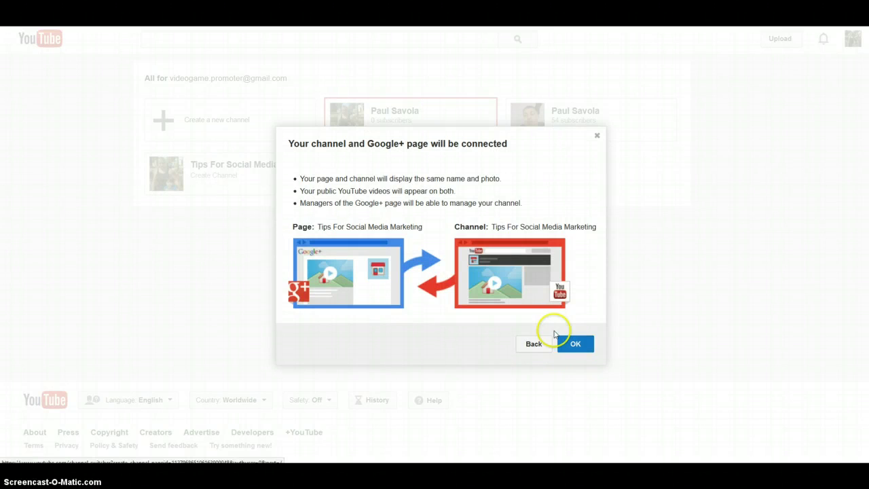
click(577, 344)
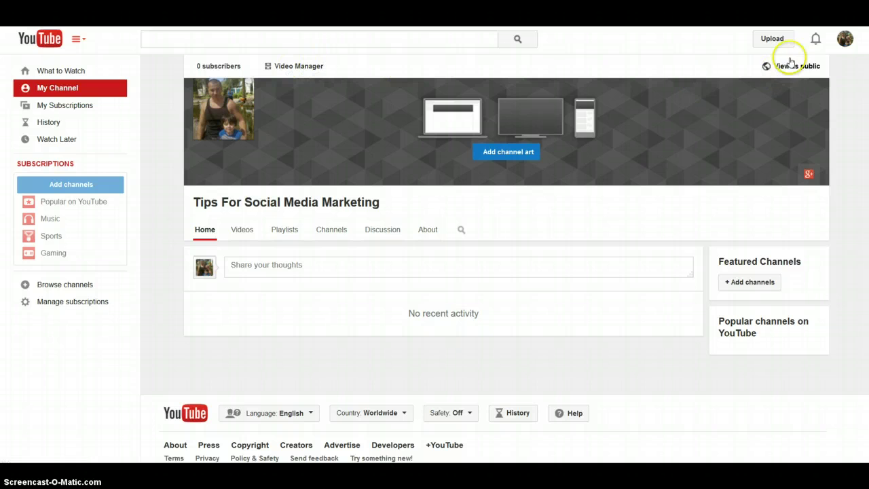
- Go to the new channel's Video Manager, which lists 0 videos
click(845, 39)
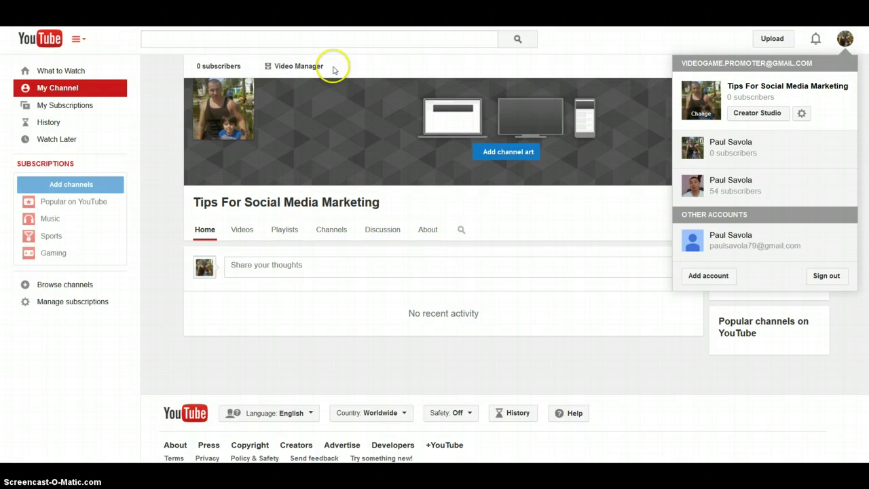
click(299, 66)
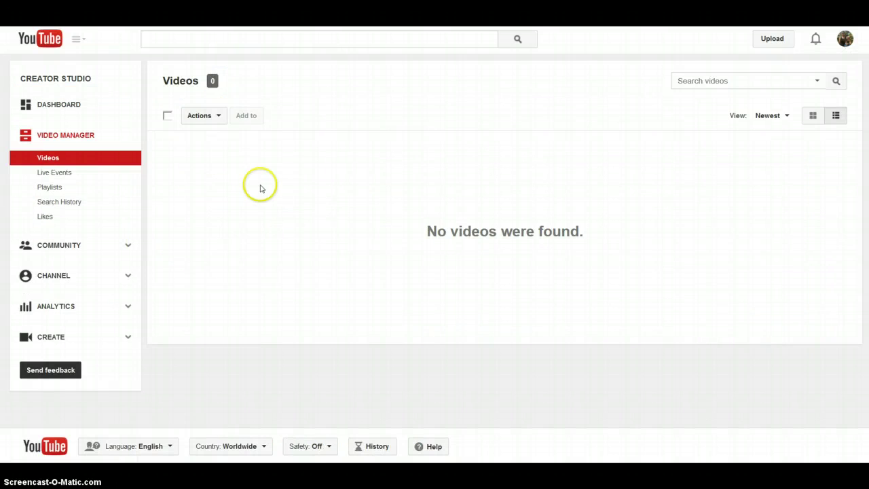
scroll(247, 165, down, 2)
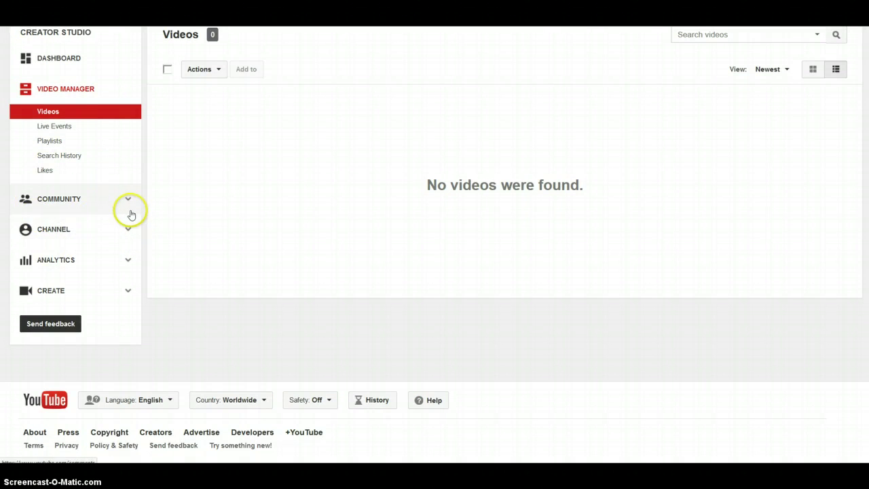
- Review the Status and features list, noting Custom thumbnails is ineligible, then choose Verify
click(127, 233)
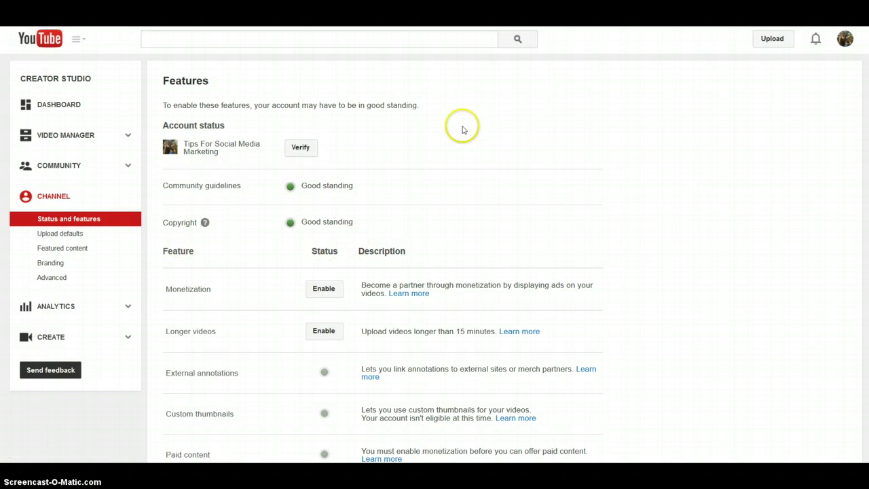
scroll(368, 141, down, 3)
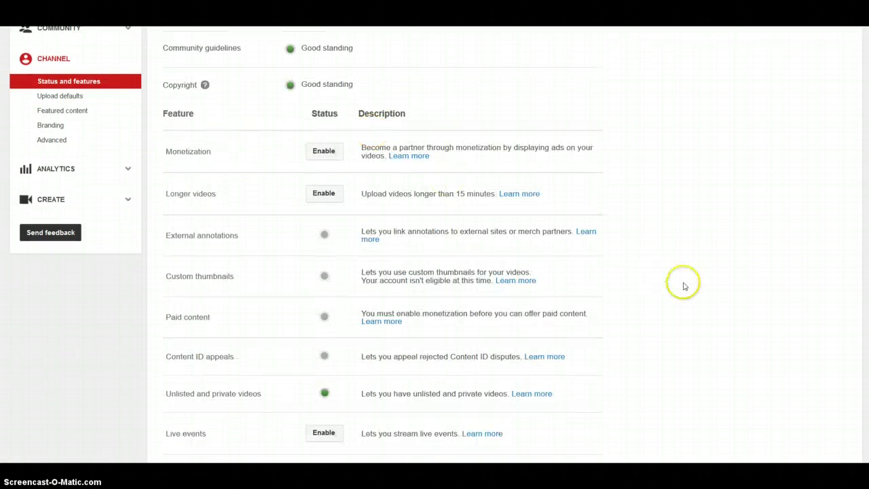
scroll(683, 285, up, 1)
scroll(335, 196, down, 2)
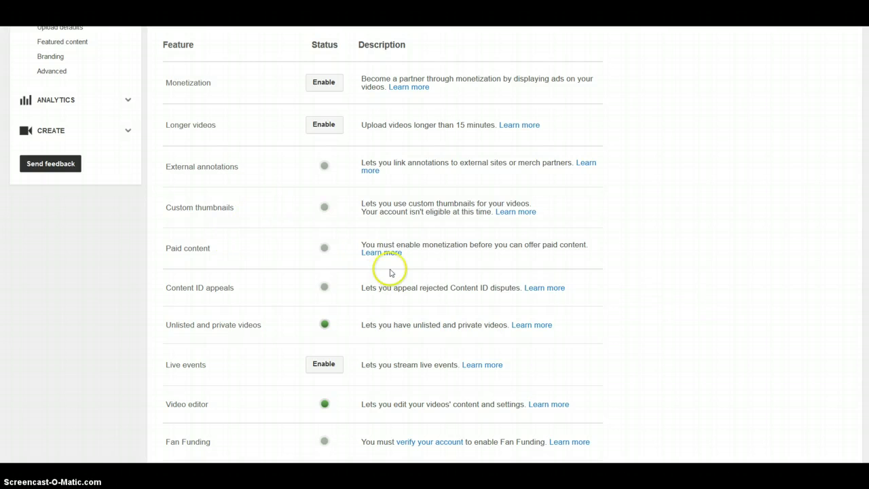
scroll(842, 336, up, 3)
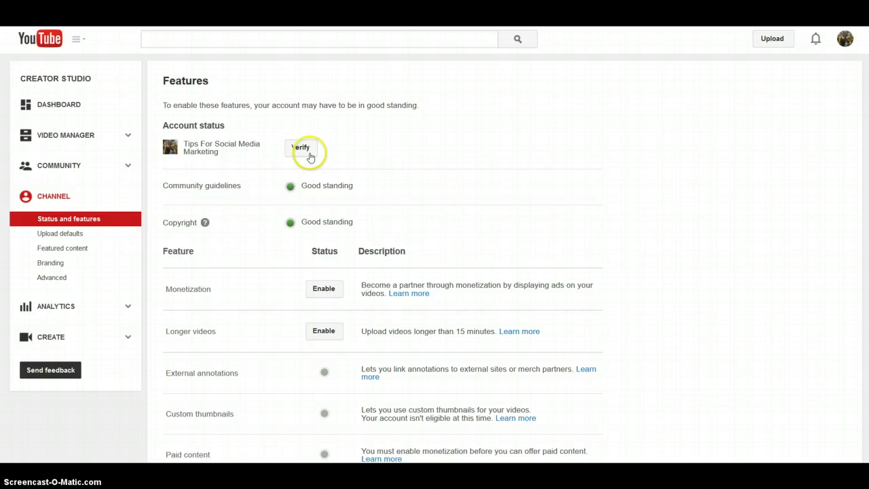
scroll(367, 156, down, 2)
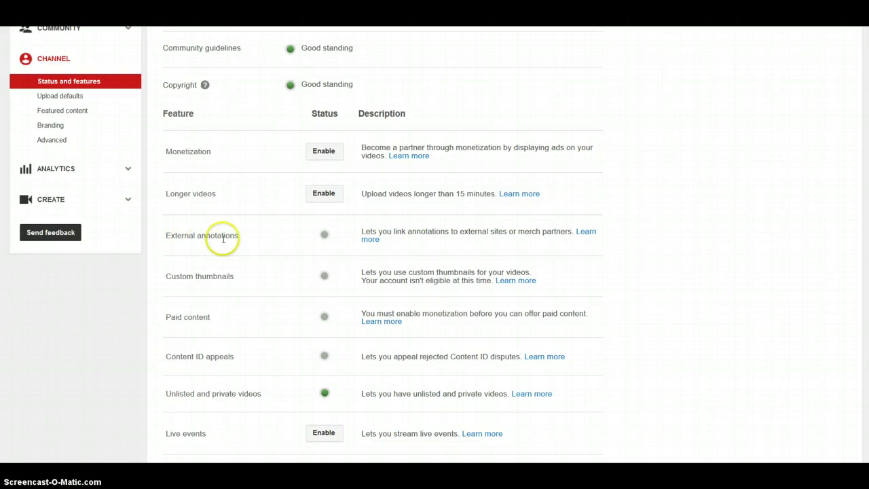
scroll(192, 295, down, 2)
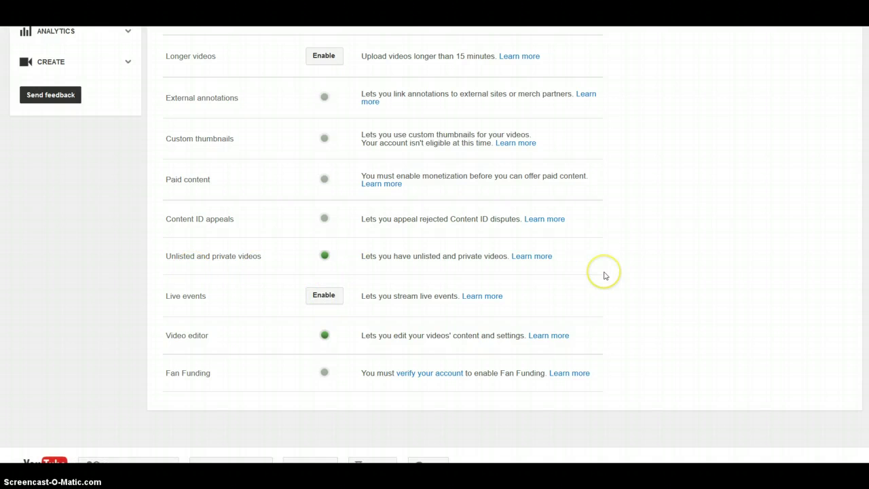
scroll(604, 275, up, 4)
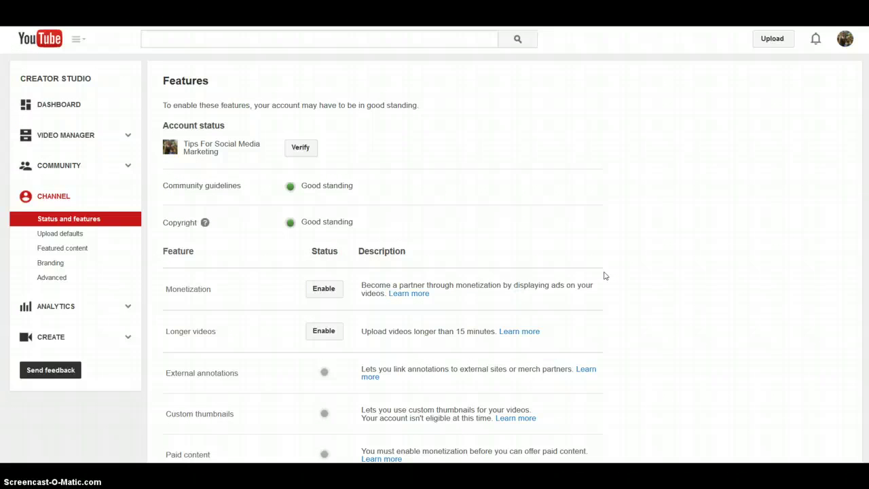
click(628, 260)
- Keep United States as the country and request the verification code by text message
click(310, 157)
click(297, 152)
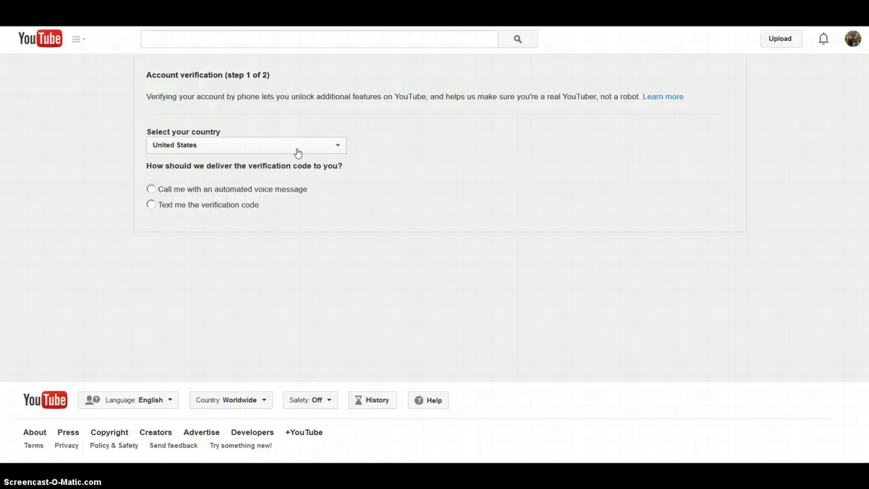
click(196, 313)
click(181, 349)
click(151, 205)
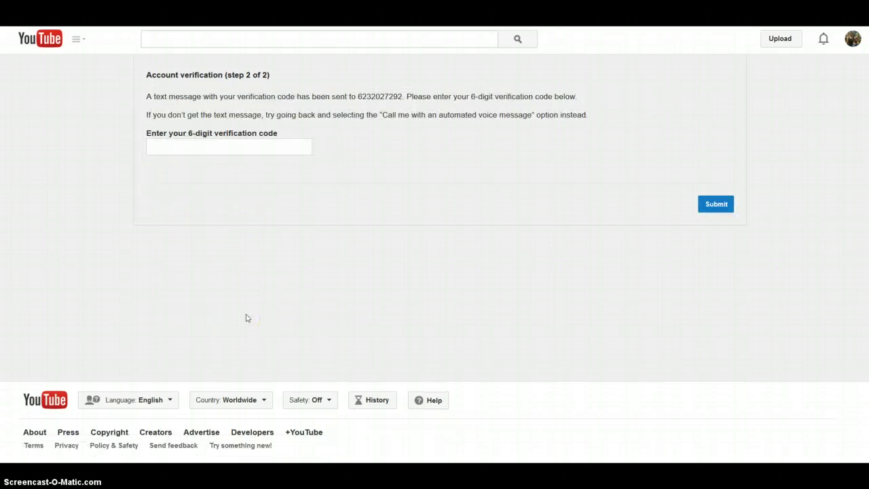
- Enter and submit the 6-digit code from the SMS, then continue to the feature status page
click(223, 148)
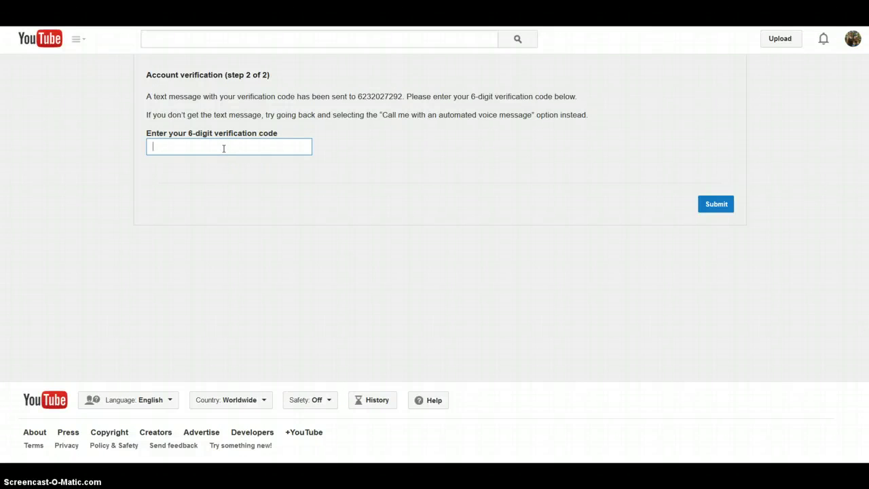
click(712, 204)
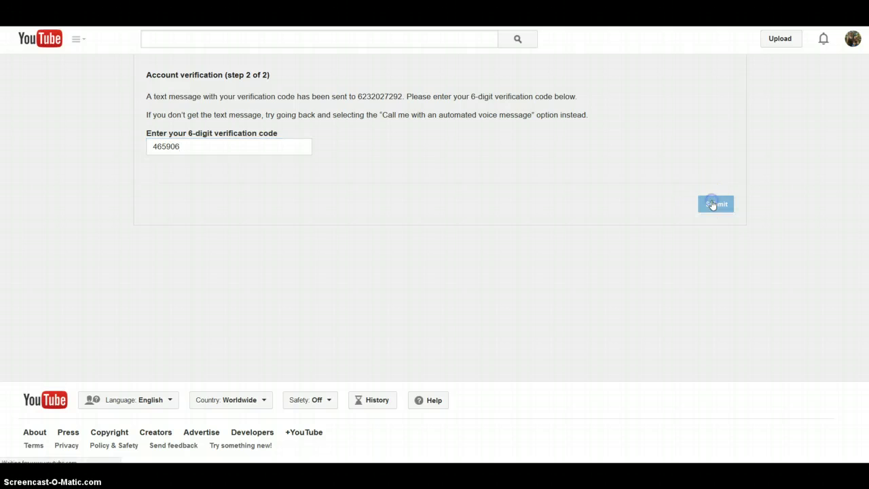
click(188, 133)
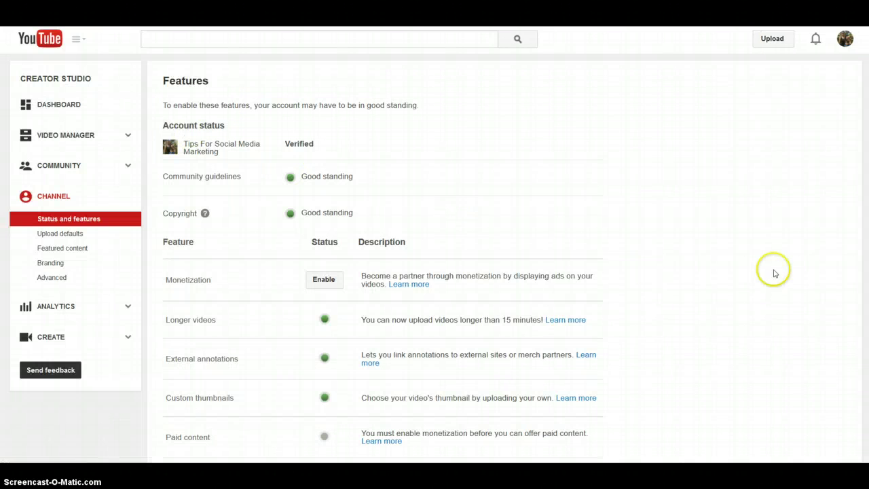
- Scroll through the Status and features list to confirm Verified and Custom thumbnails enabled
scroll(682, 195, down, 2)
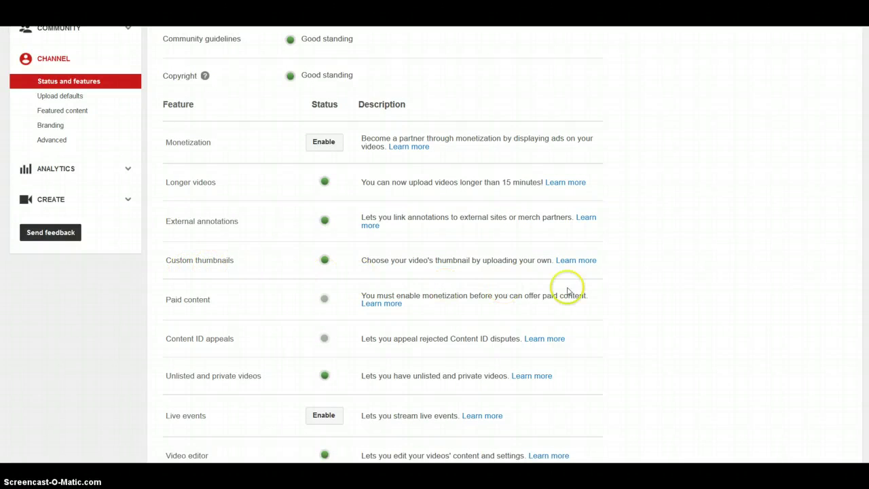
scroll(859, 235, down, 3)
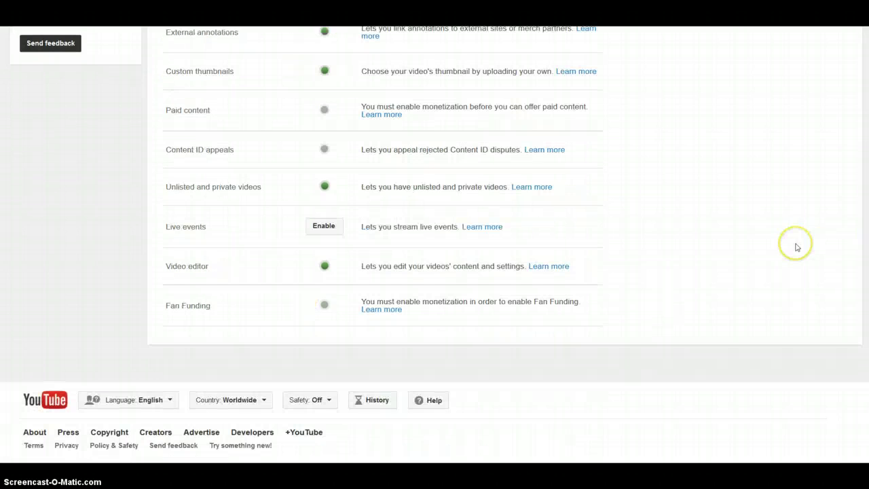
scroll(797, 247, up, 5)
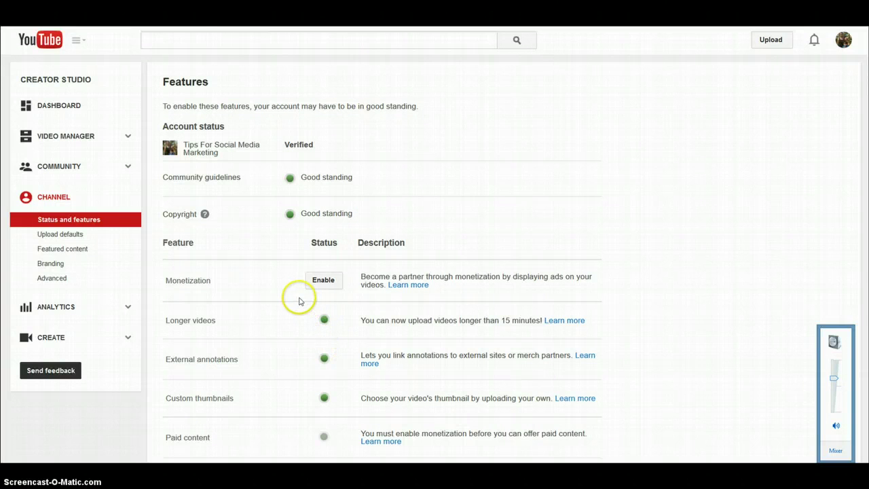
scroll(434, 244, down, 2)
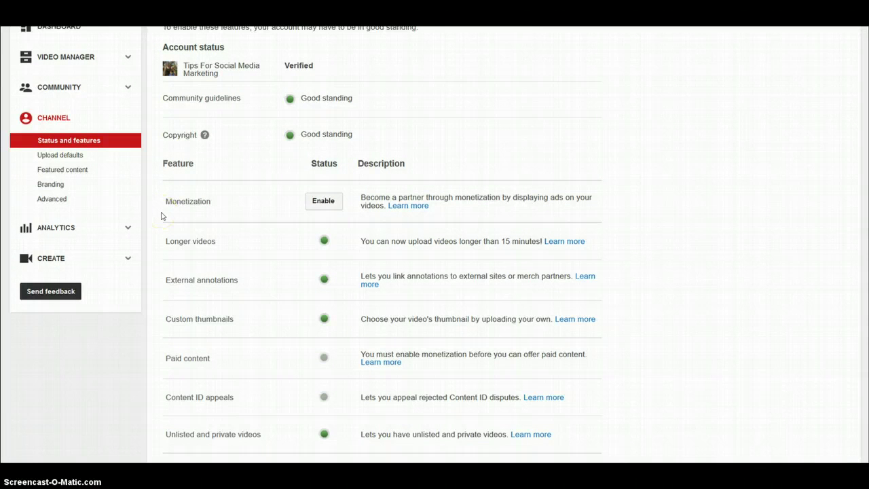
scroll(219, 310, down, 4)
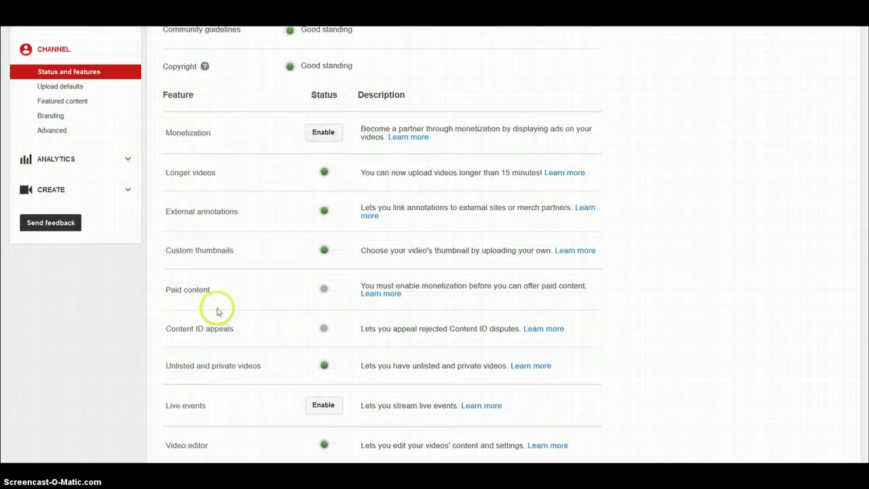
scroll(186, 329, down, 1)
scroll(186, 330, up, 5)
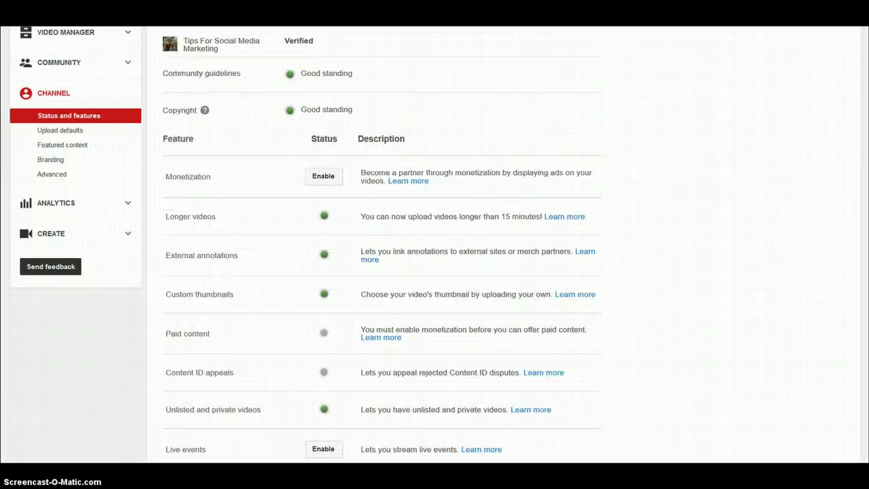
scroll(305, 244, up, 2)
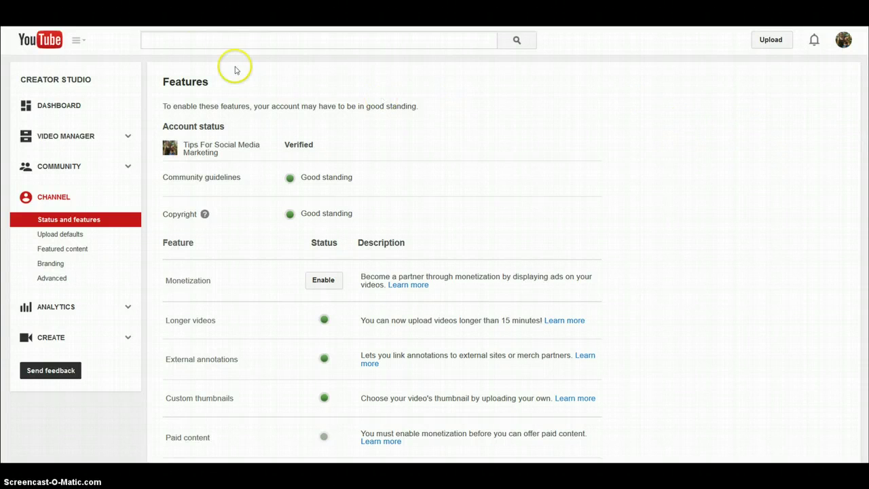
- Return to the original channel home page with the Marketing & Design Training banner
click(79, 41)
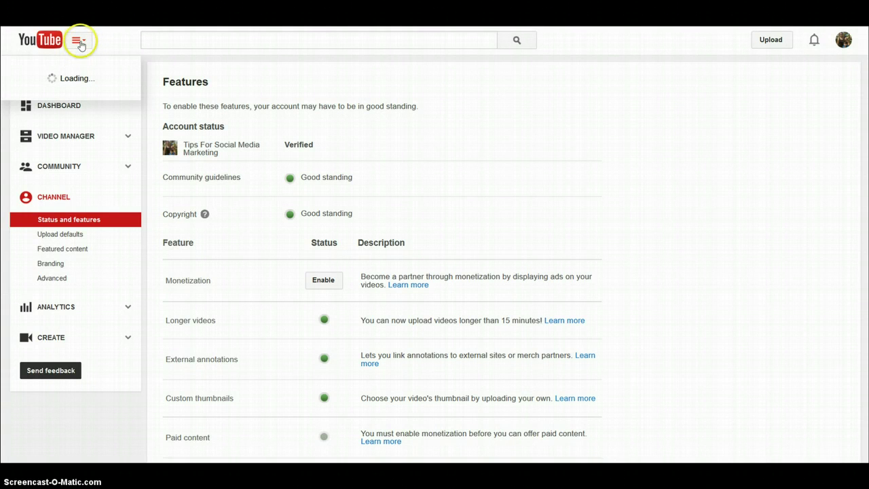
click(504, 139)
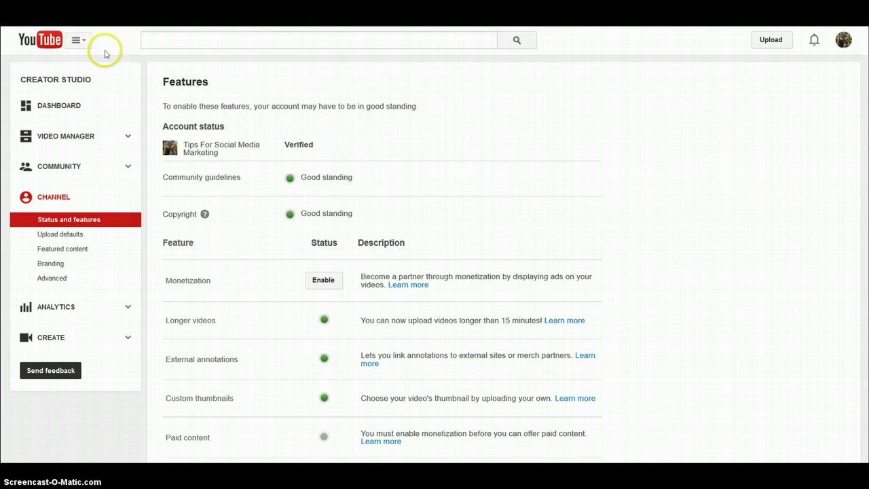
click(80, 40)
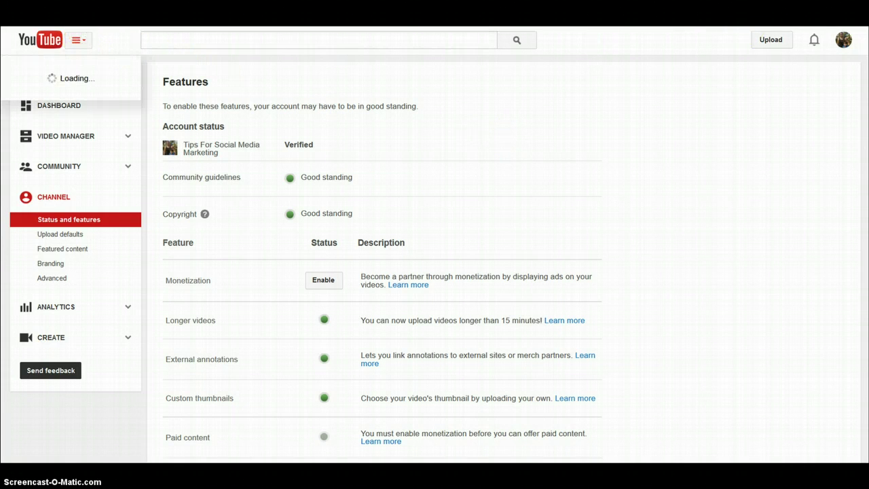
click(843, 40)
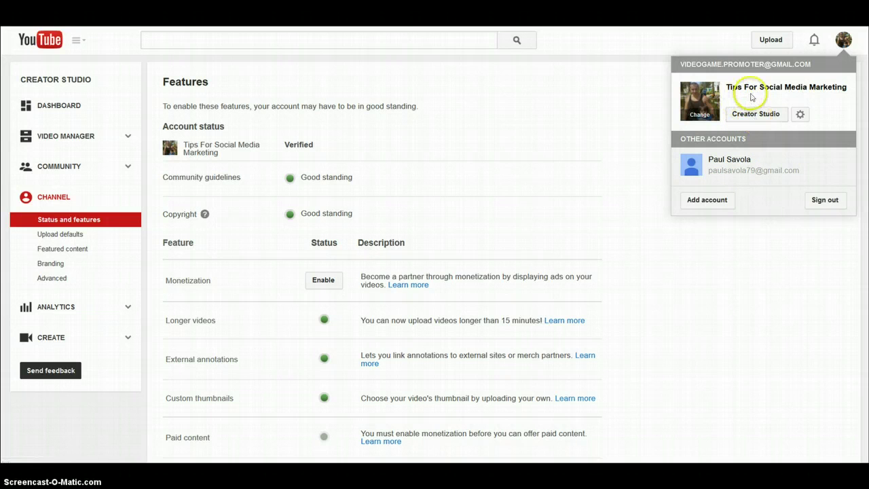
click(507, 115)
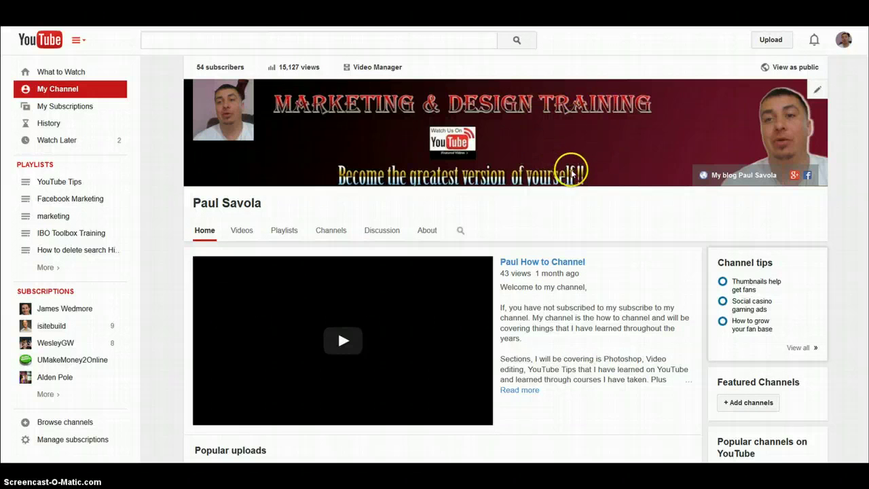
scroll(571, 173, down, 2)
scroll(393, 281, up, 1)
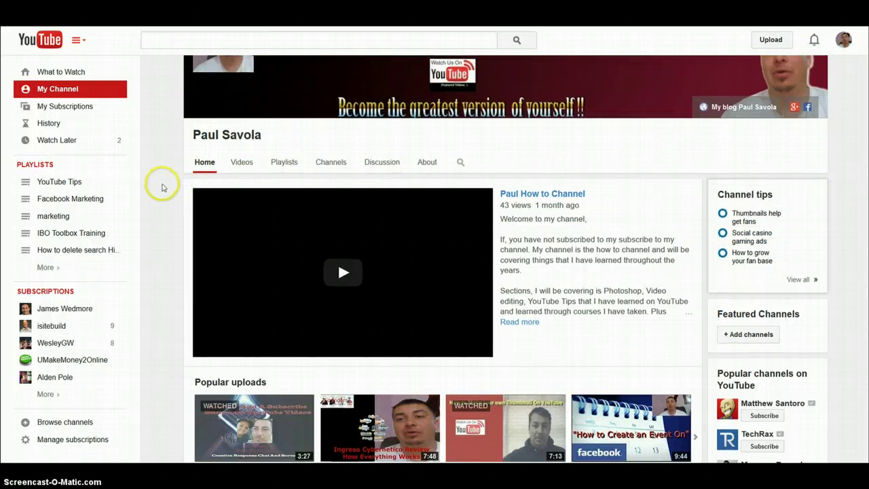
scroll(162, 188, up, 1)
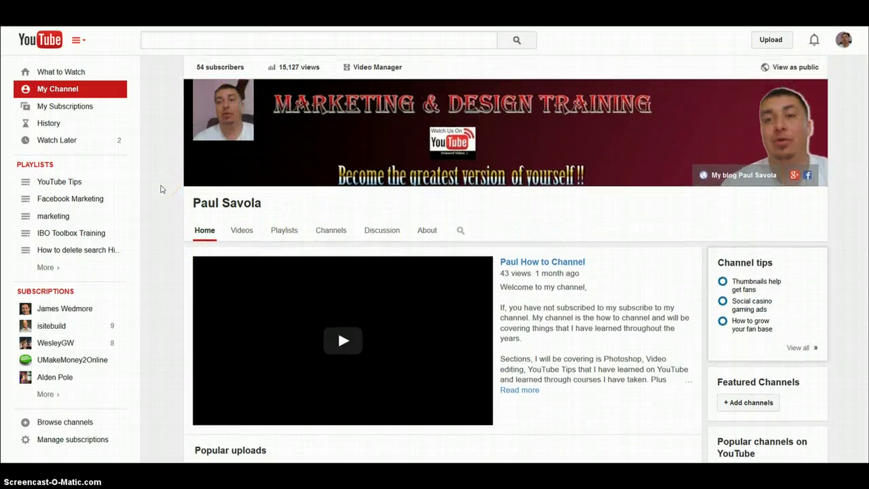